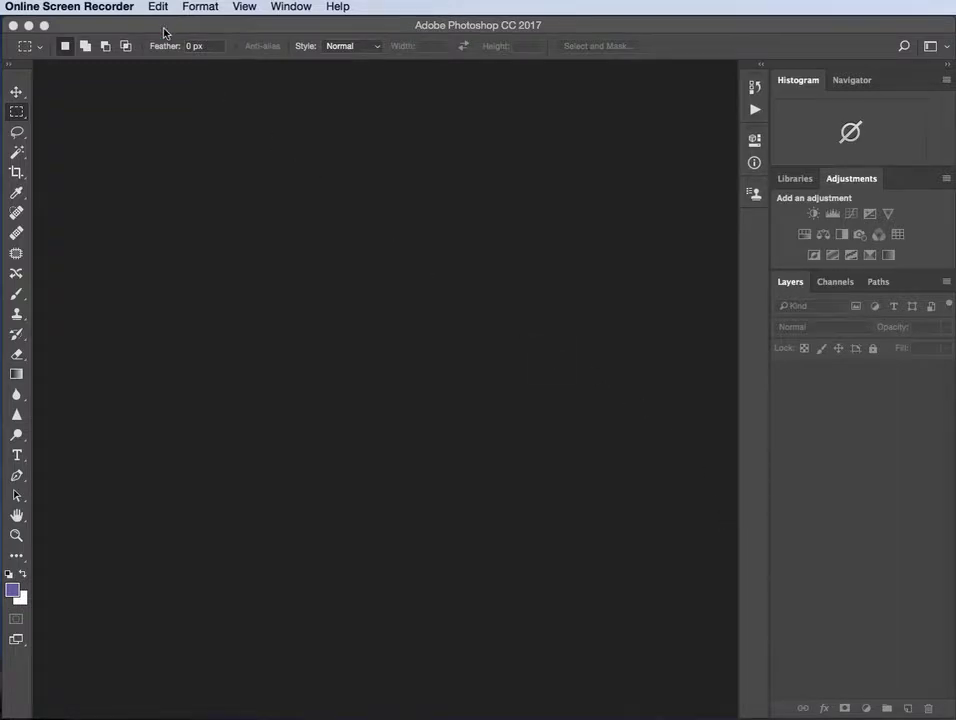
# - Open the photo IMG_1189_1.JPG from the cuba_041114 folder on the Desktop
pyautogui.click(127, 24)
pyautogui.click(111, 12)
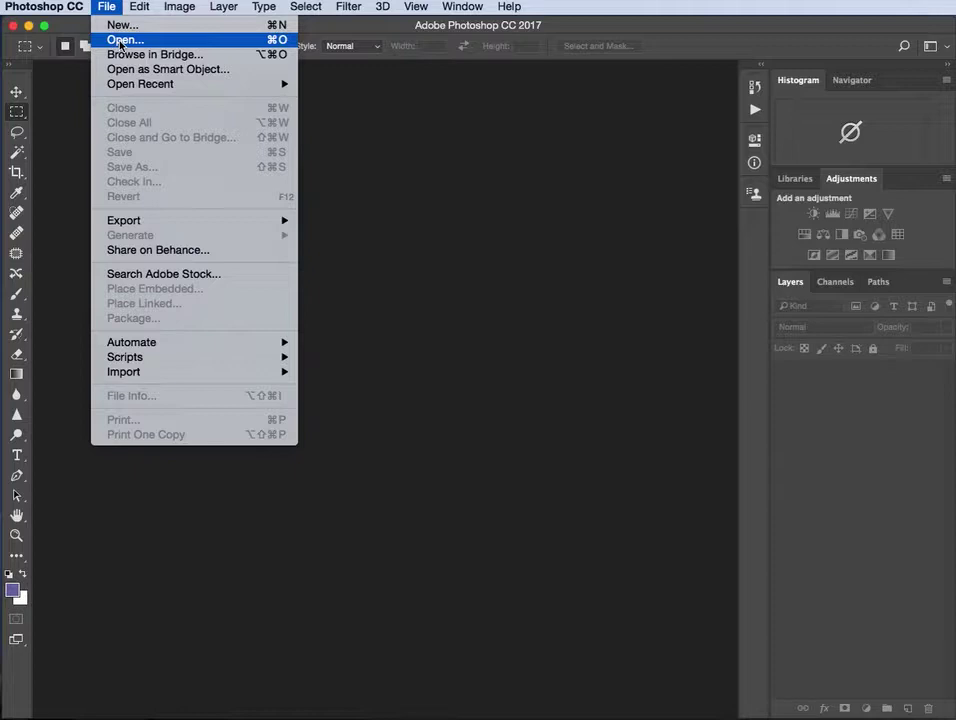
pyautogui.click(120, 42)
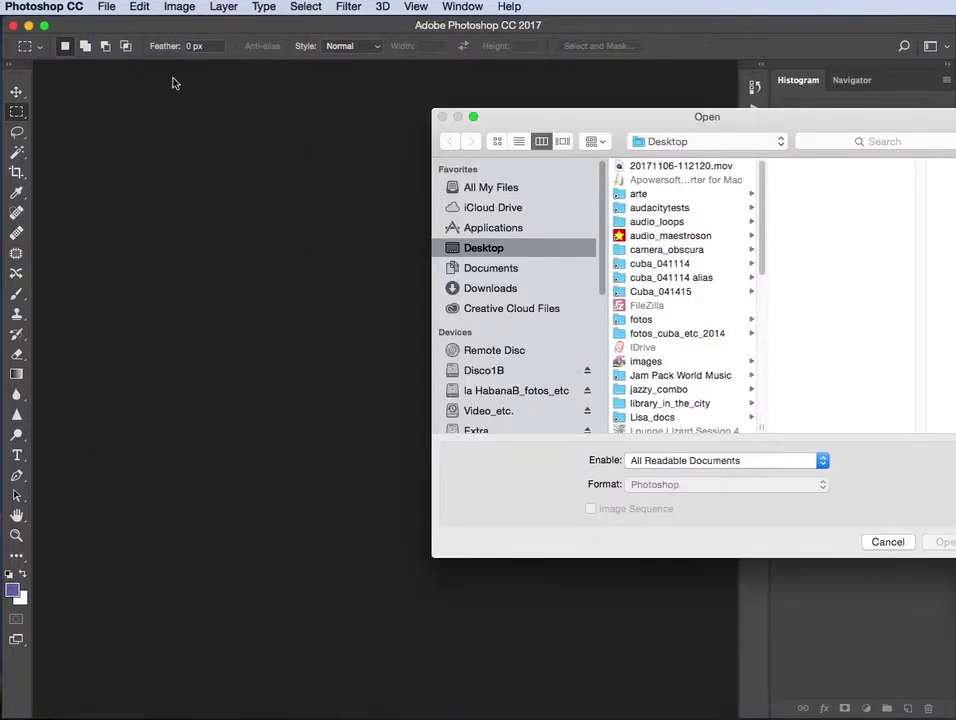
pyautogui.click(655, 264)
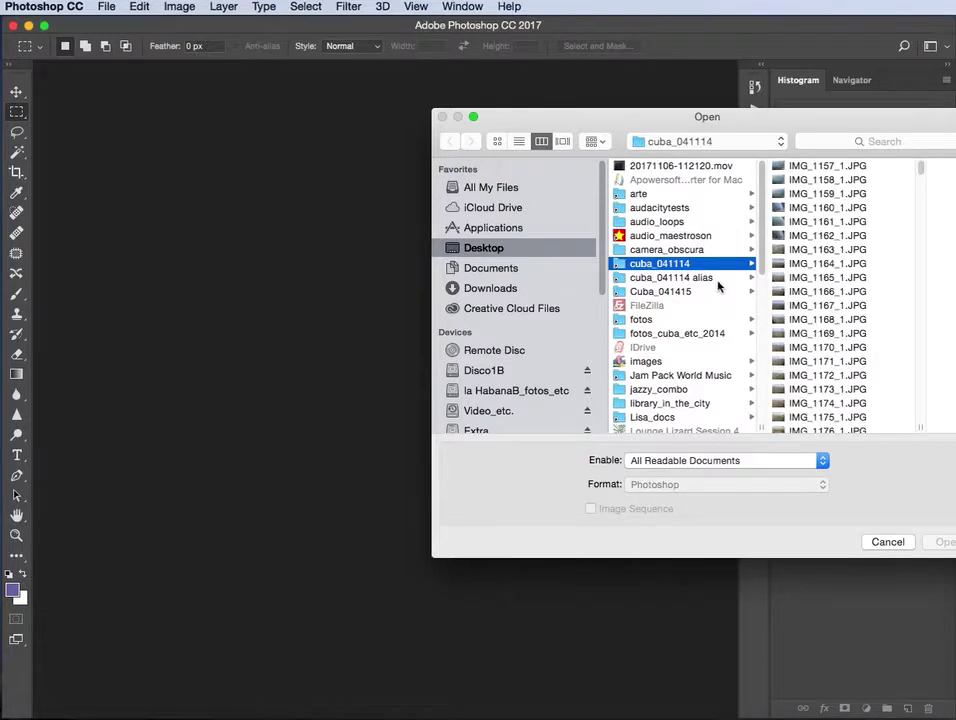
pyautogui.scroll(-5, 842, 335)
pyautogui.scroll(-1, 842, 336)
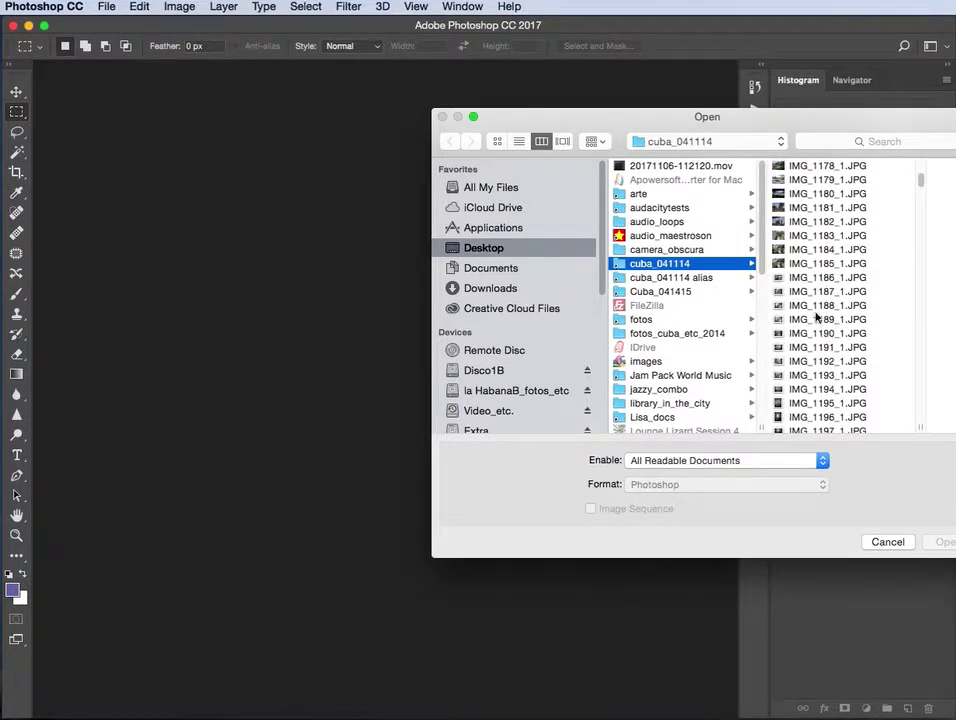
pyautogui.click(816, 320)
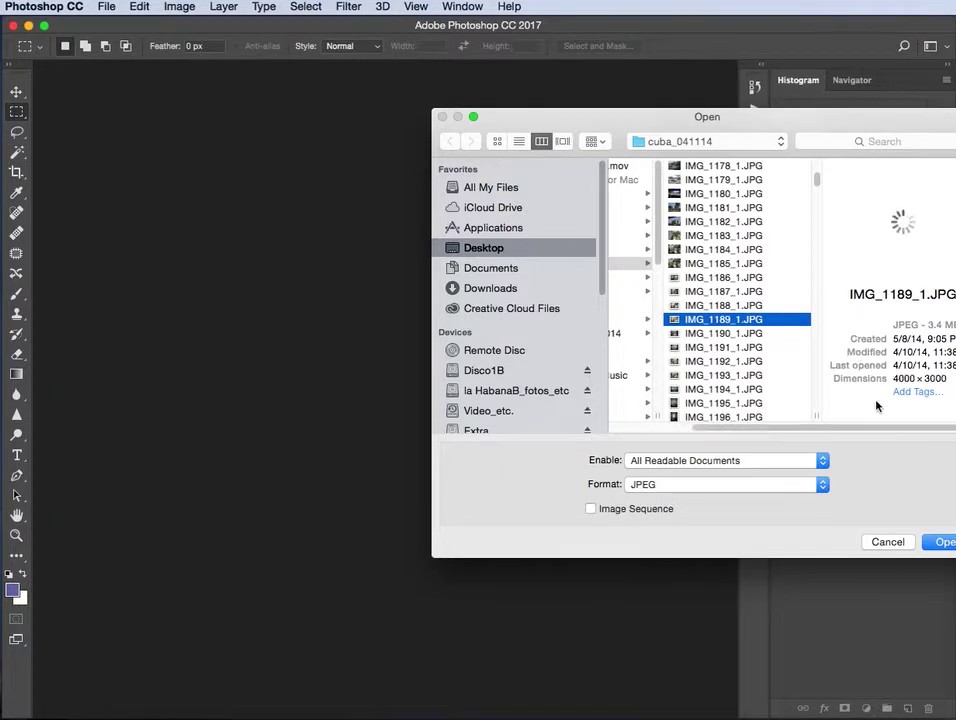
pyautogui.click(940, 545)
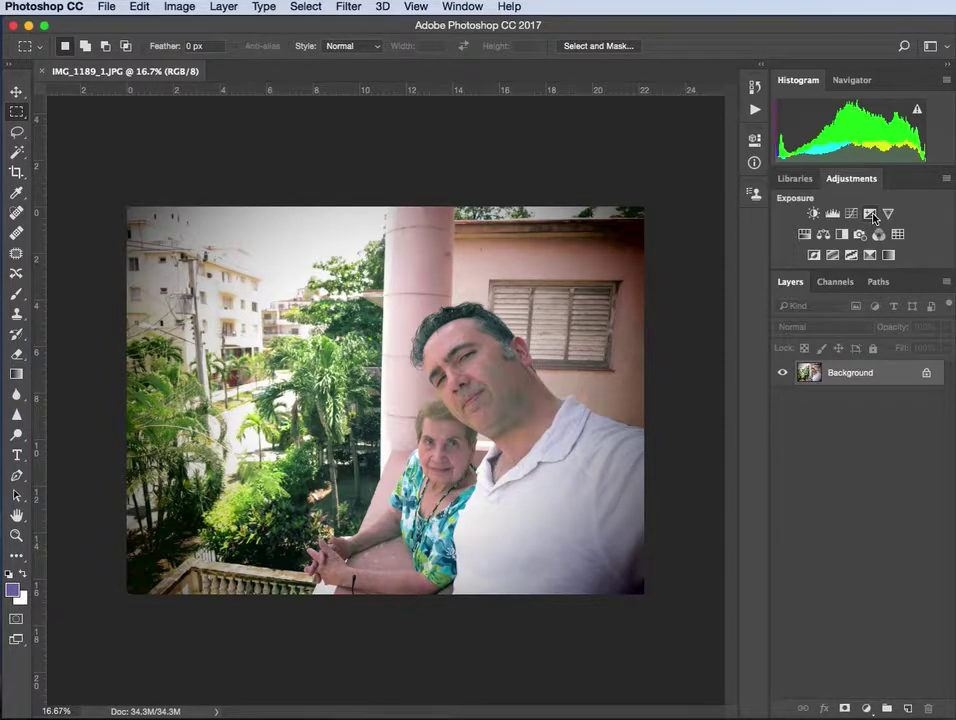
# - Add an Exposure adjustment layer above the Background and set its exposure to -0.66
pyautogui.click(871, 214)
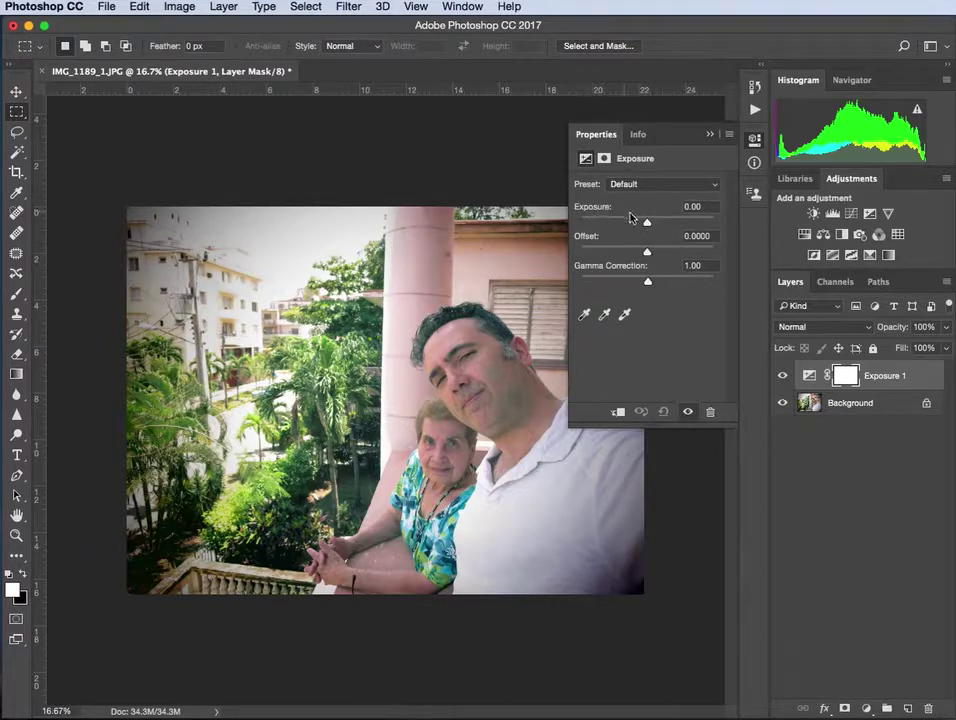
pyautogui.moveTo(648, 226); pyautogui.dragTo(641, 228)
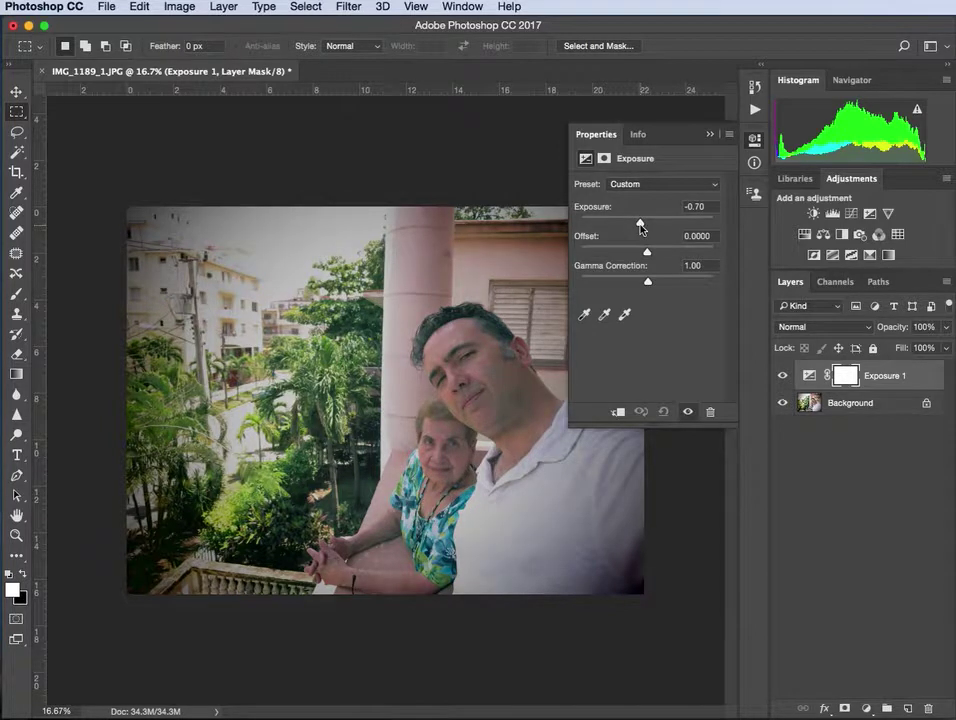
pyautogui.click(694, 206)
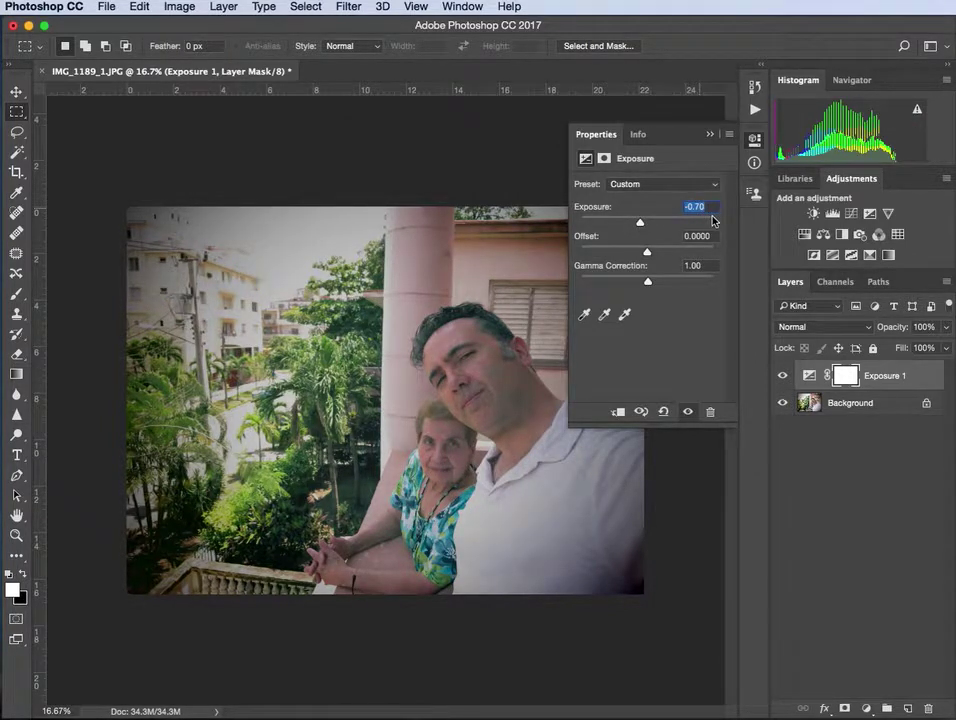
pyautogui.write('.66')
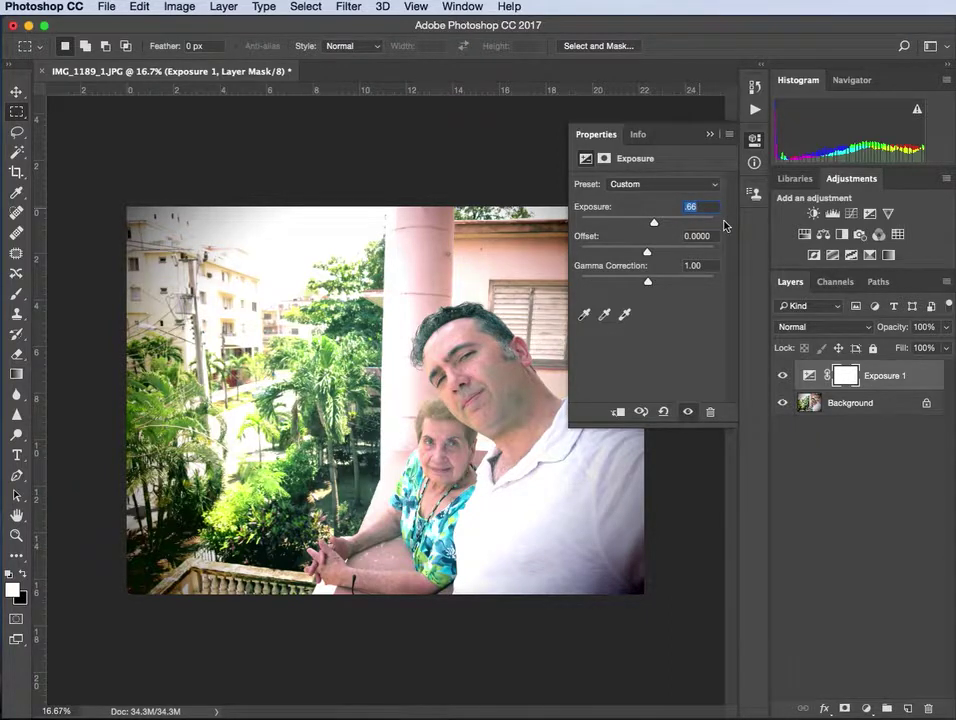
pyautogui.press('Left')
pyautogui.write('-')
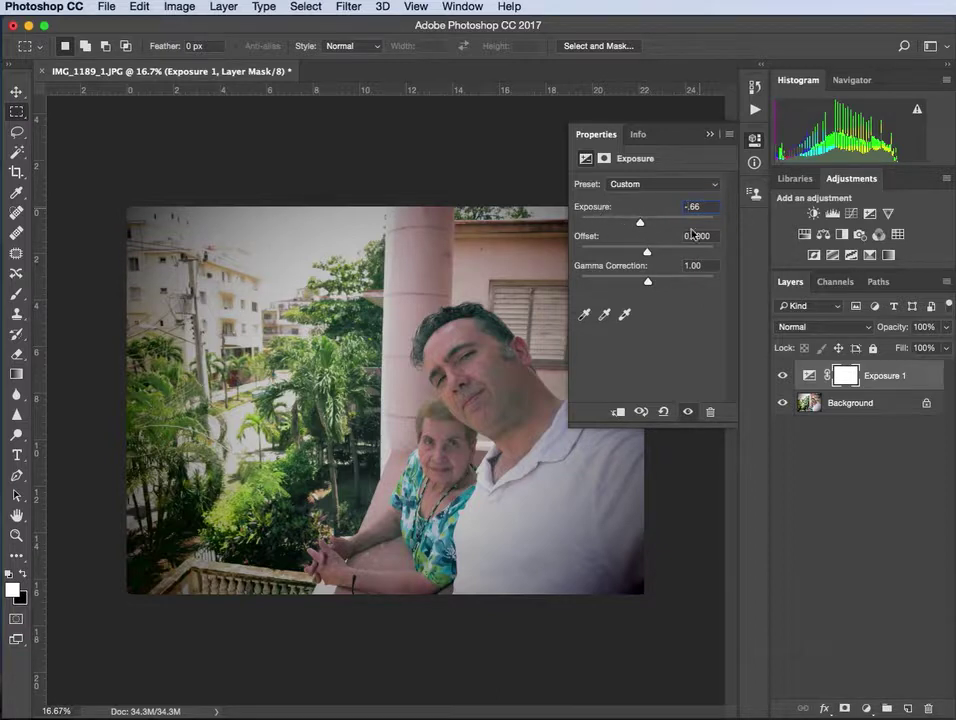
pyautogui.moveTo(685, 207); pyautogui.dragTo(744, 227)
pyautogui.press('Return')
pyautogui.click(709, 135)
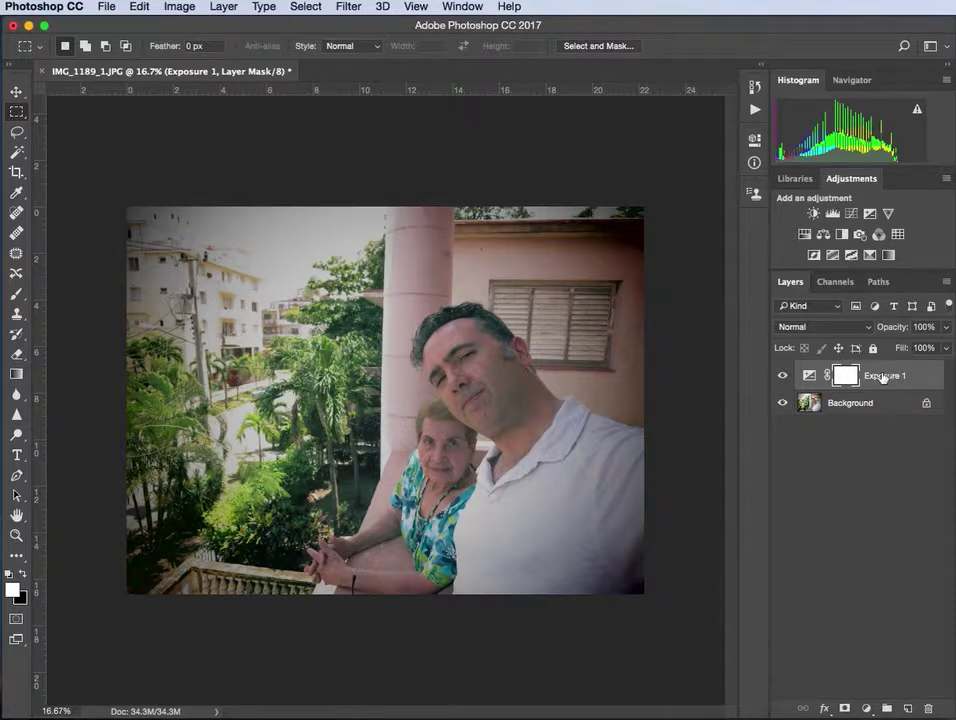
# - Review the Exposure adjustment layer's exposure and mask settings
pyautogui.doubleClick(809, 376)
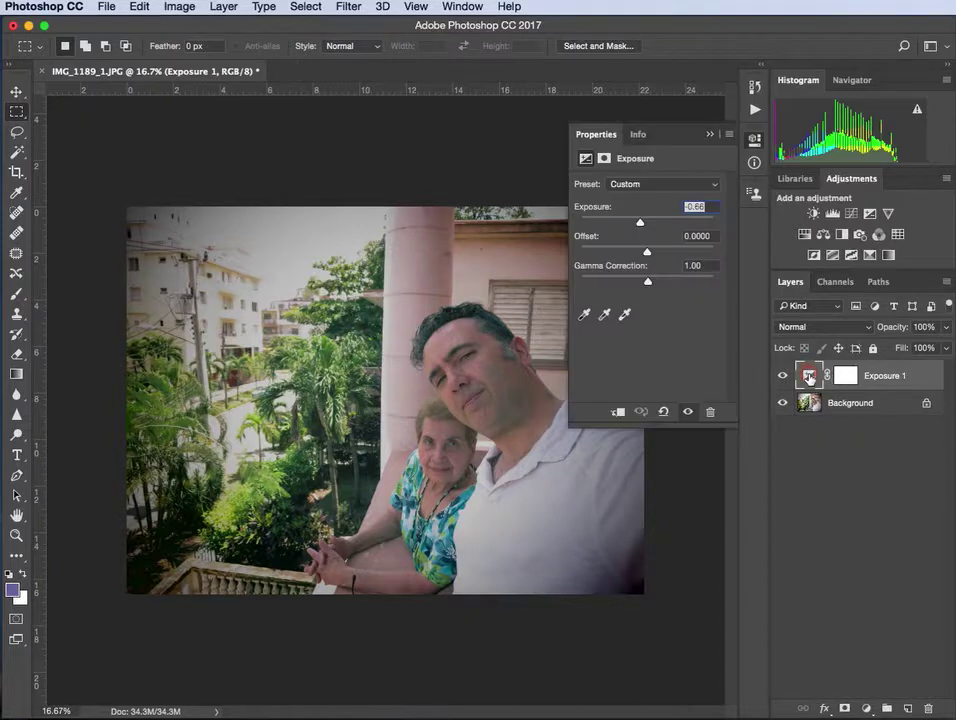
pyautogui.click(604, 160)
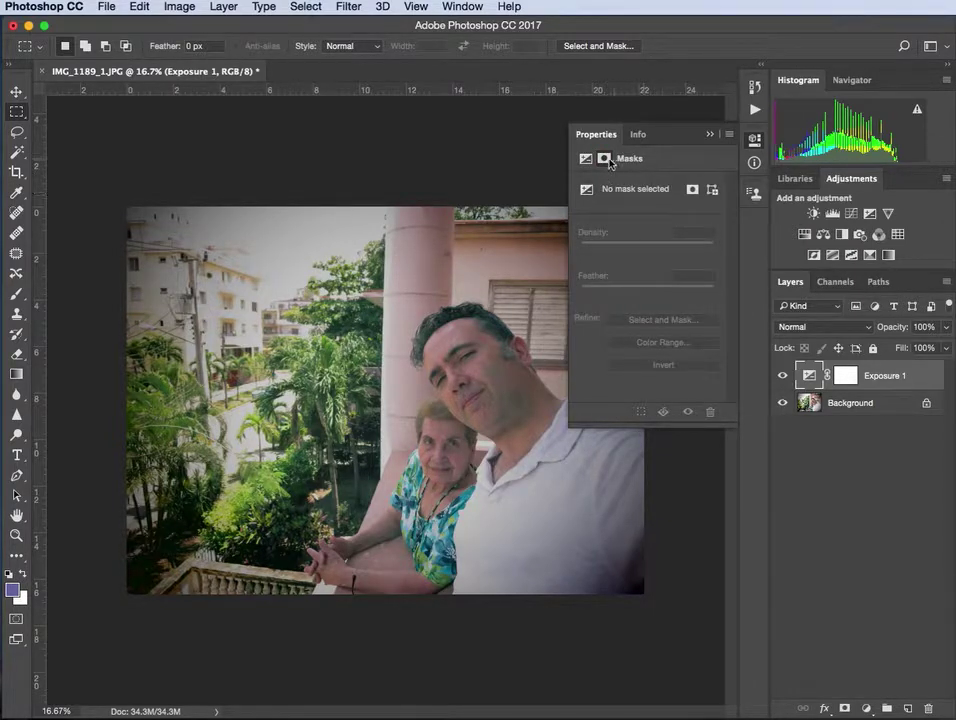
pyautogui.click(586, 159)
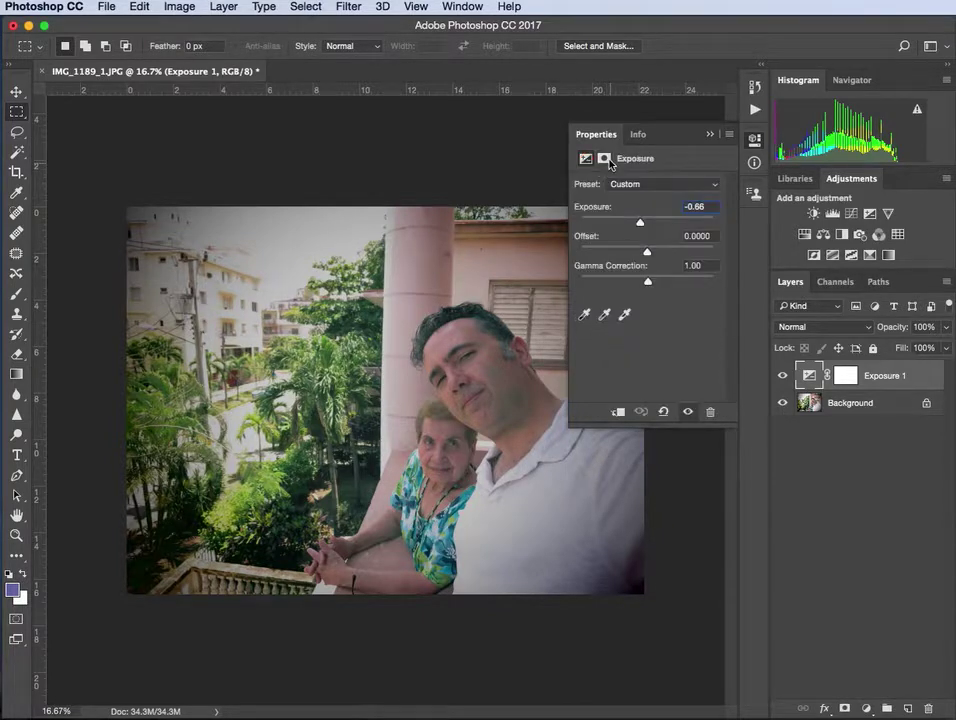
pyautogui.click(710, 134)
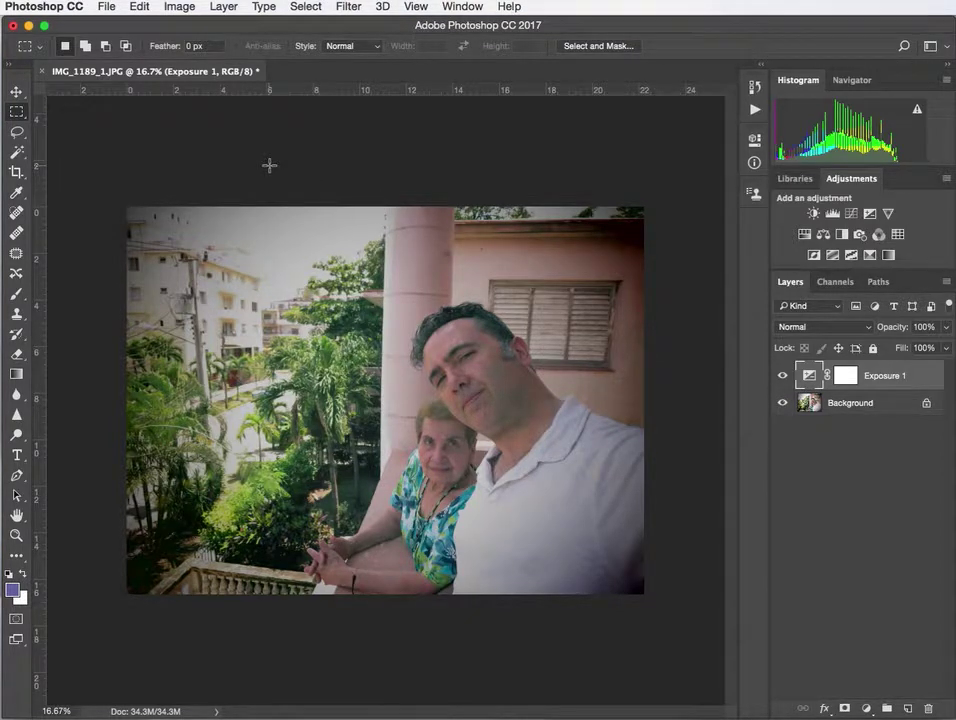
# - Open the Save for Web (Legacy) export for the photo, zoom its preview out, and resize the dialog to fit the screen
pyautogui.click(107, 7)
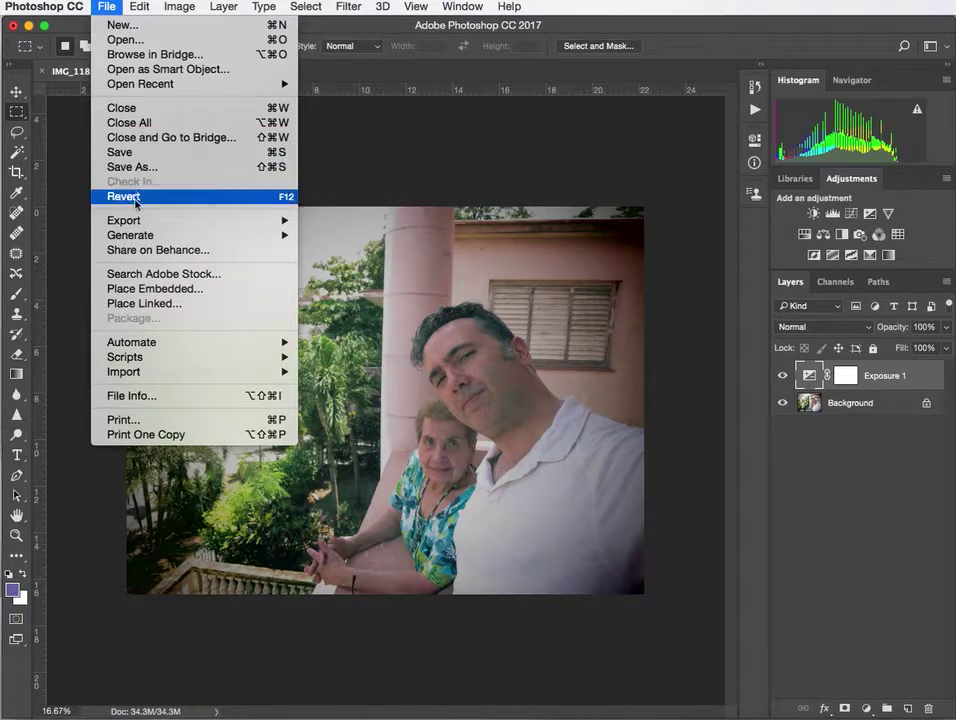
pyautogui.moveTo(133, 223)
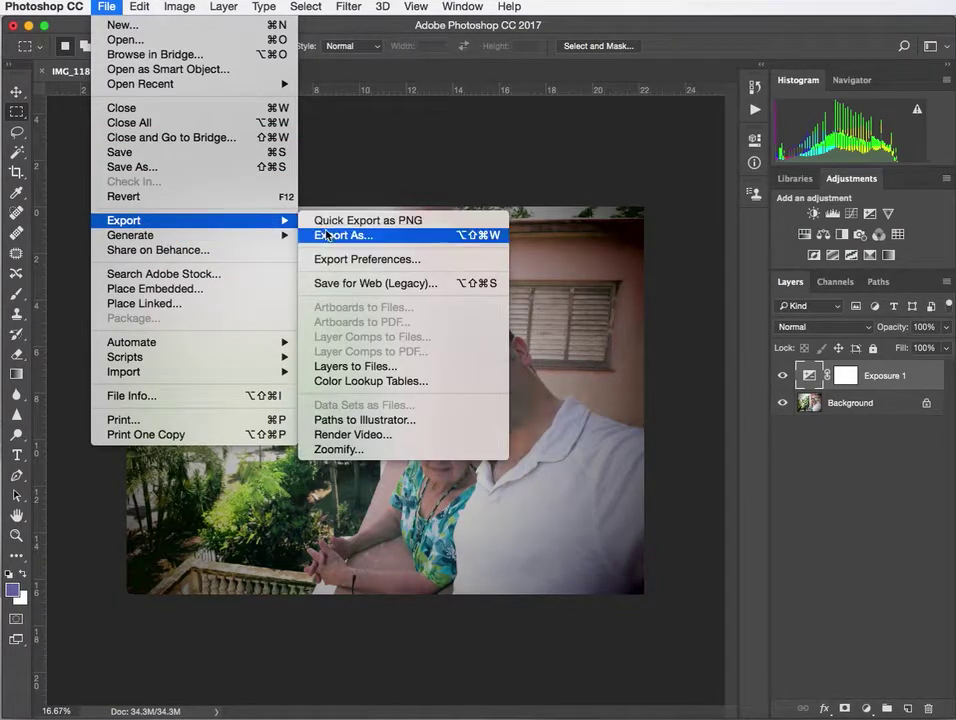
pyautogui.click(352, 284)
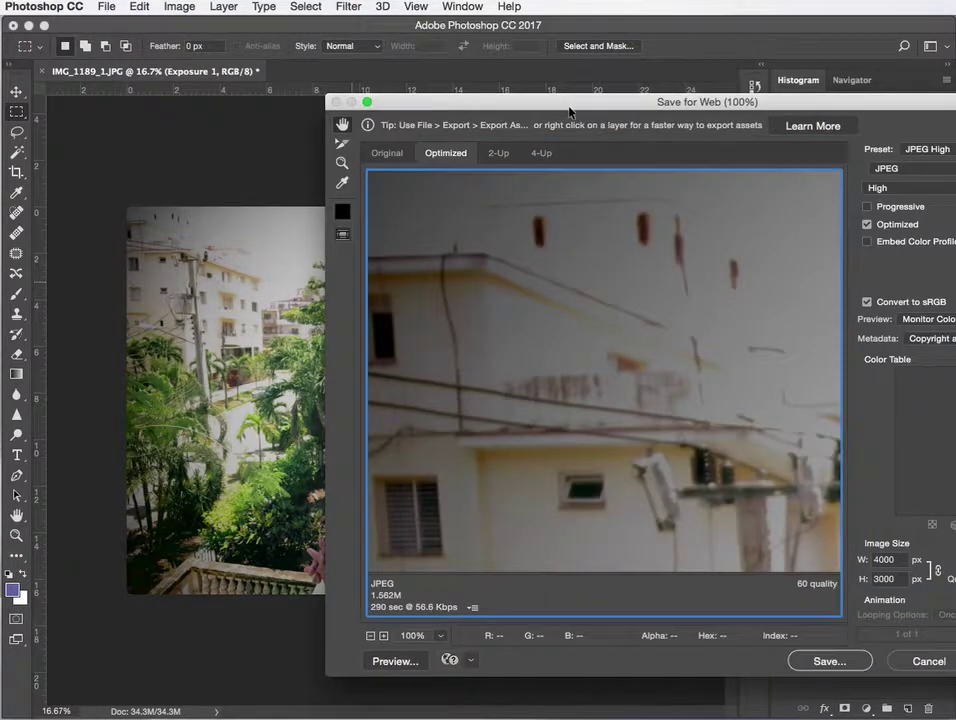
pyautogui.moveTo(571, 105); pyautogui.dragTo(374, 69)
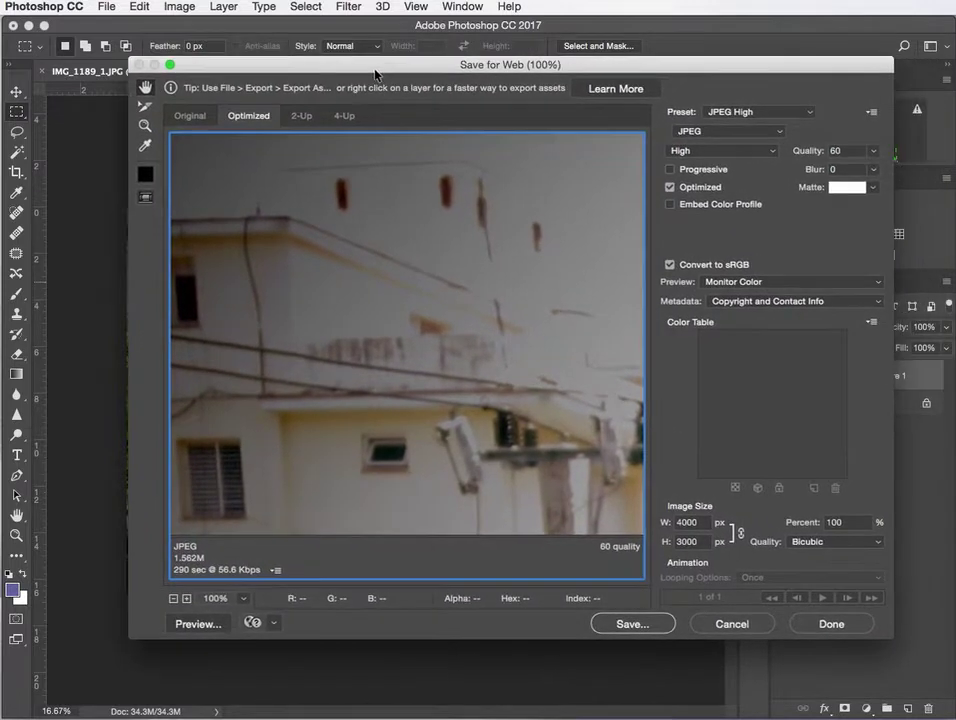
pyautogui.click(244, 599)
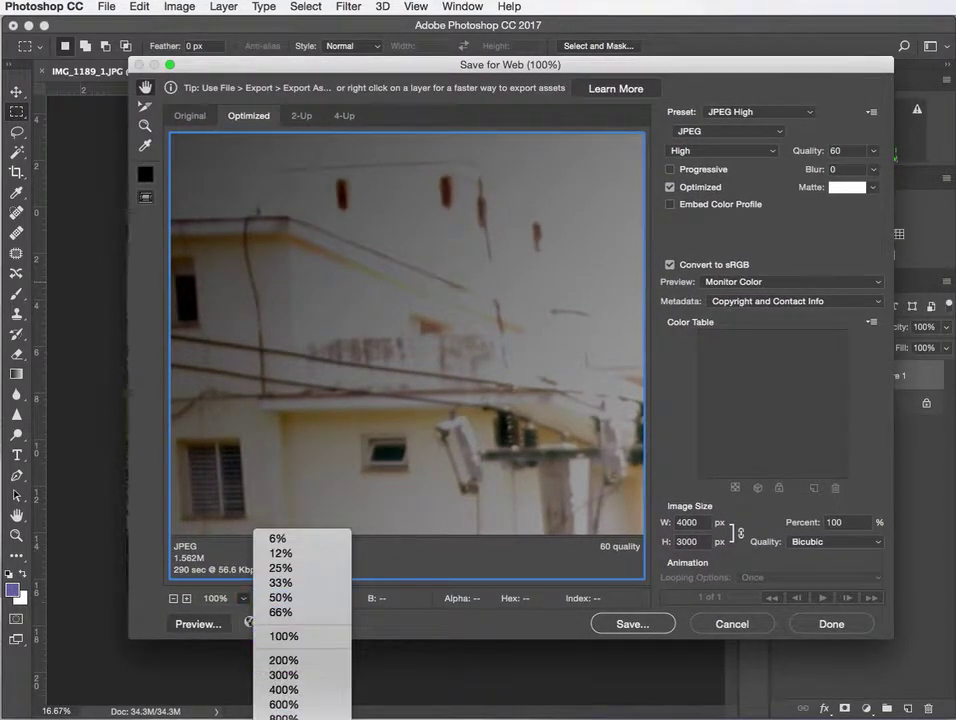
pyautogui.click(290, 719)
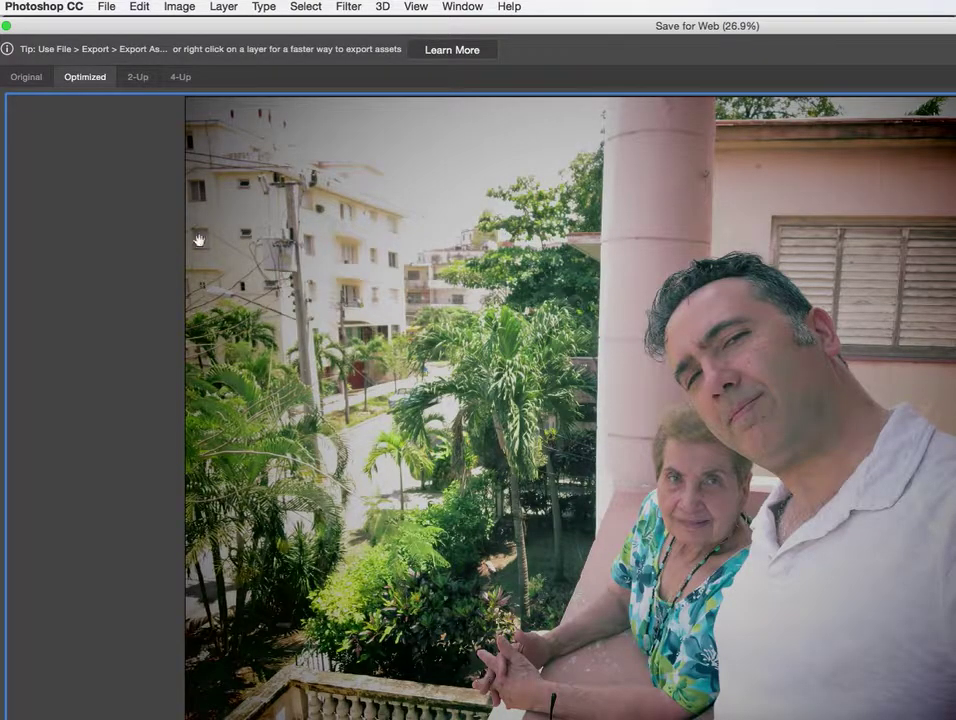
pyautogui.click(100, 719)
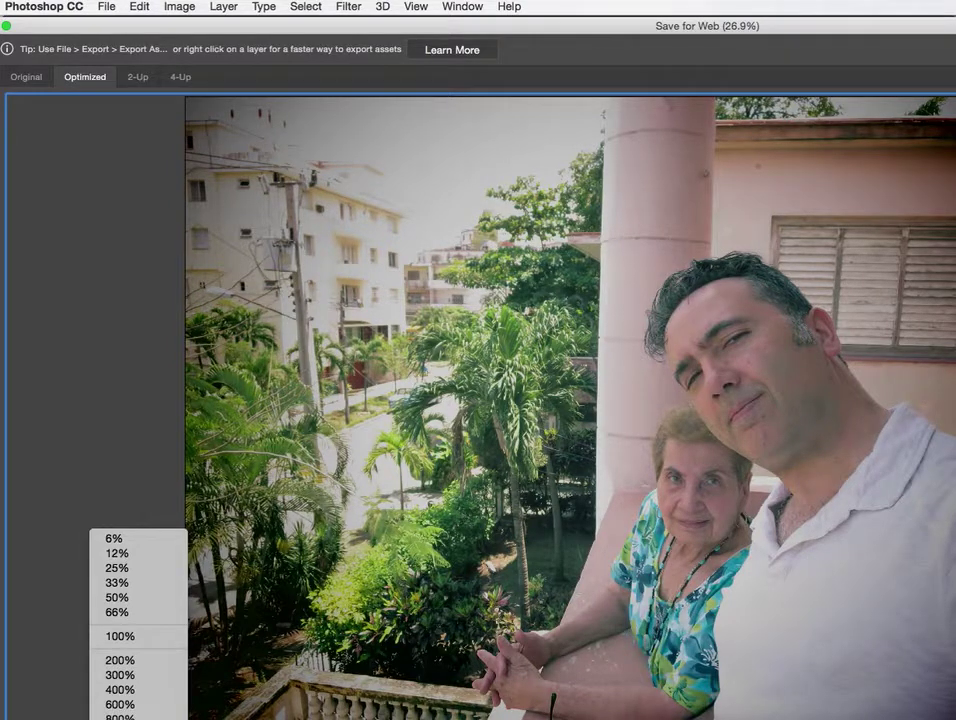
pyautogui.click(125, 719)
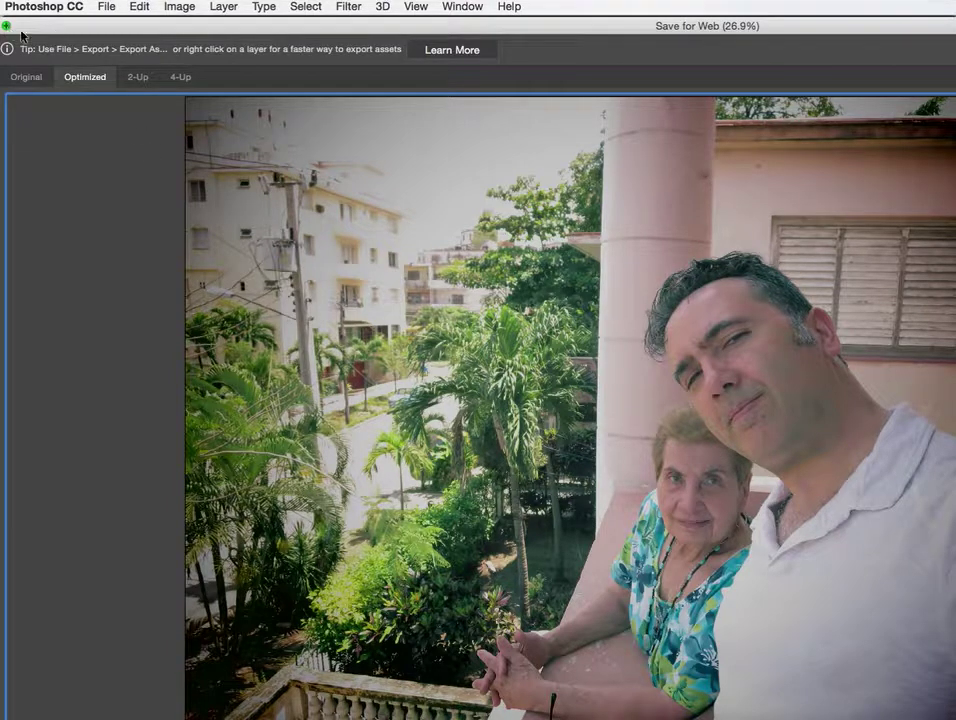
pyautogui.moveTo(955, 719); pyautogui.dragTo(949, 688)
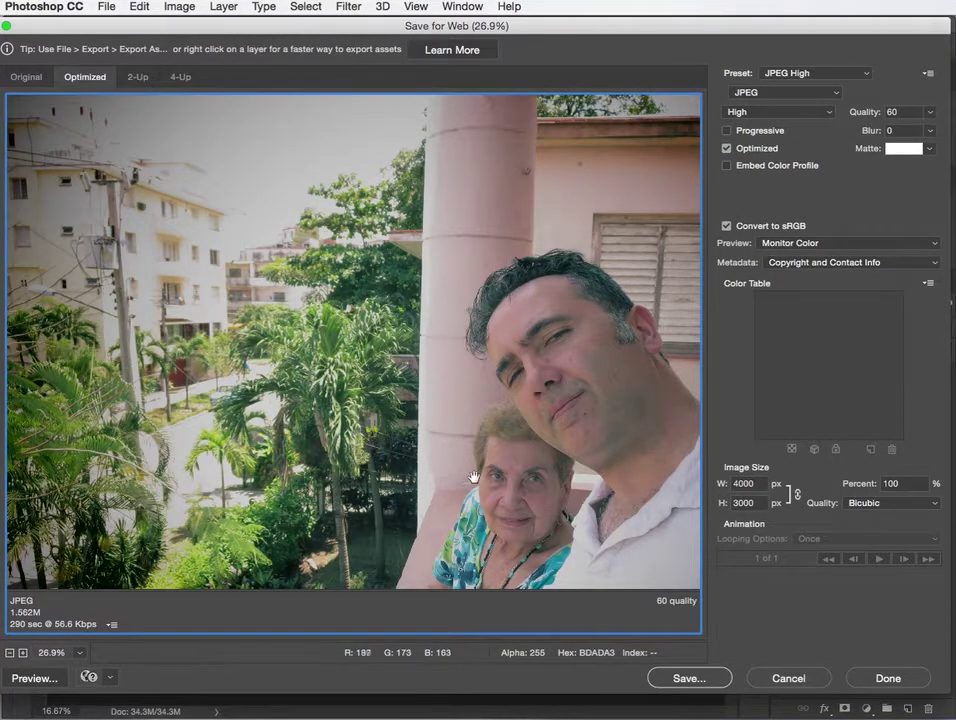
pyautogui.moveTo(593, 420); pyautogui.dragTo(549, 431)
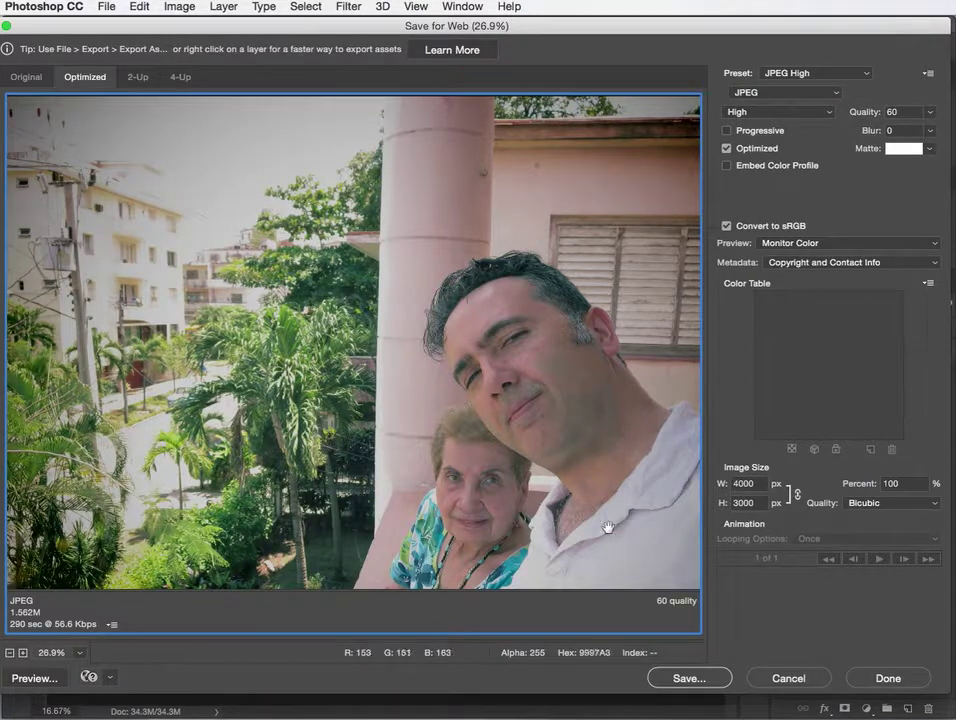
# - Save the optimized image as cuba1.jpg on the Desktop
pyautogui.click(687, 679)
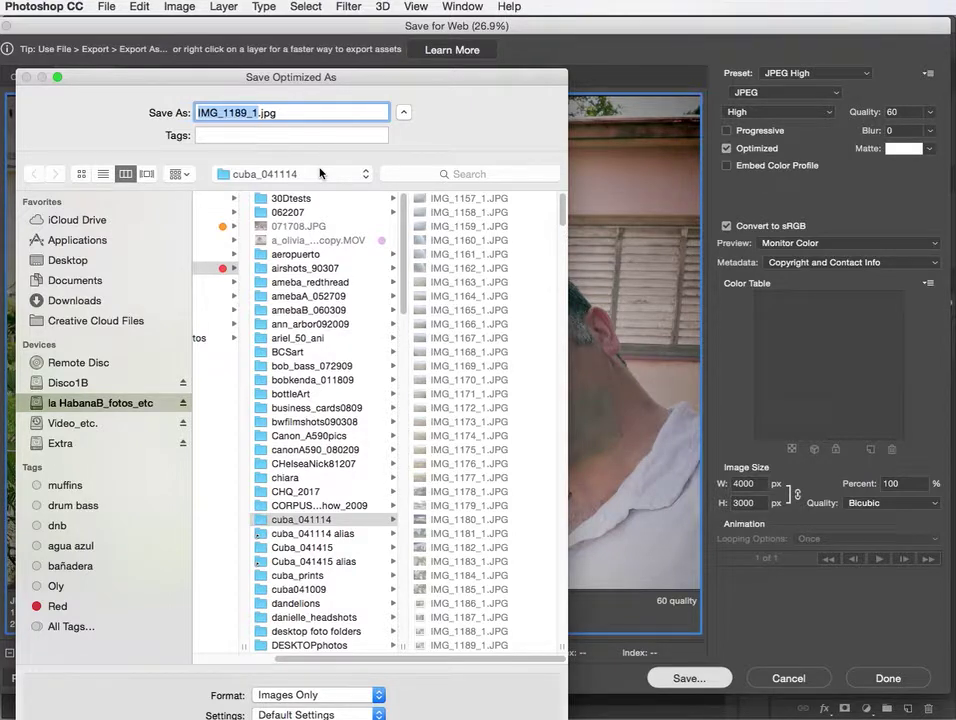
pyautogui.write('cuba1')
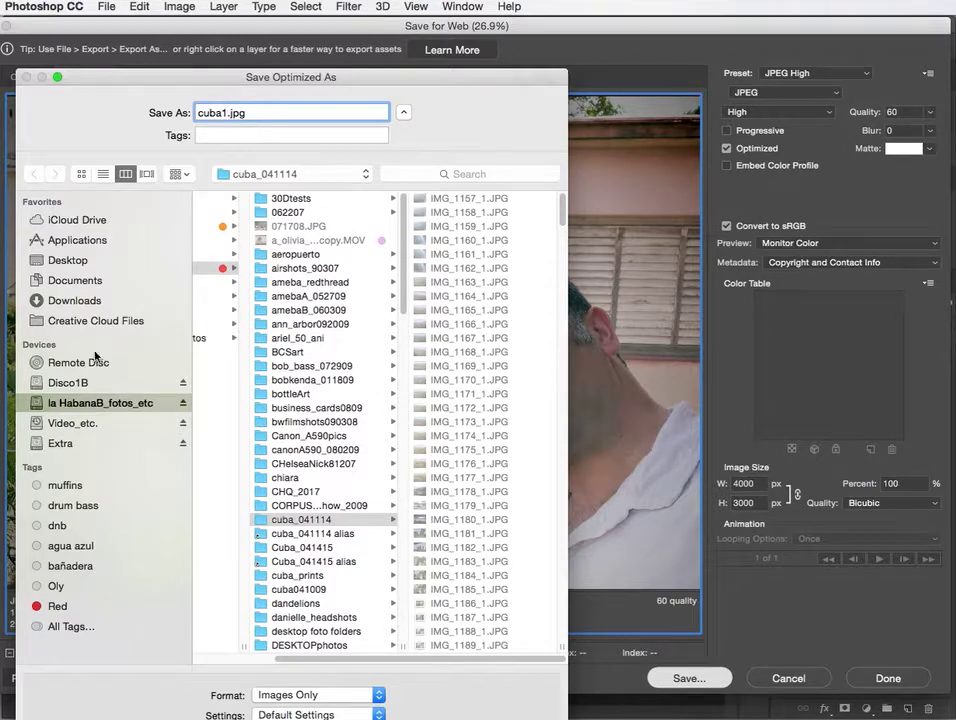
pyautogui.click(68, 260)
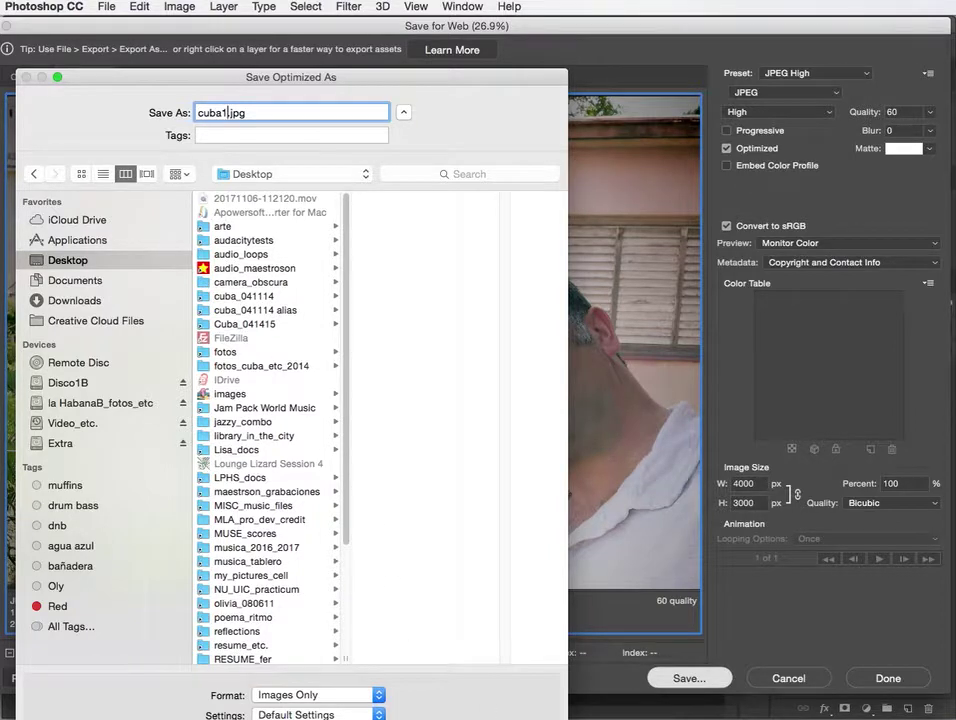
pyautogui.moveTo(548, 719); pyautogui.dragTo(548, 703)
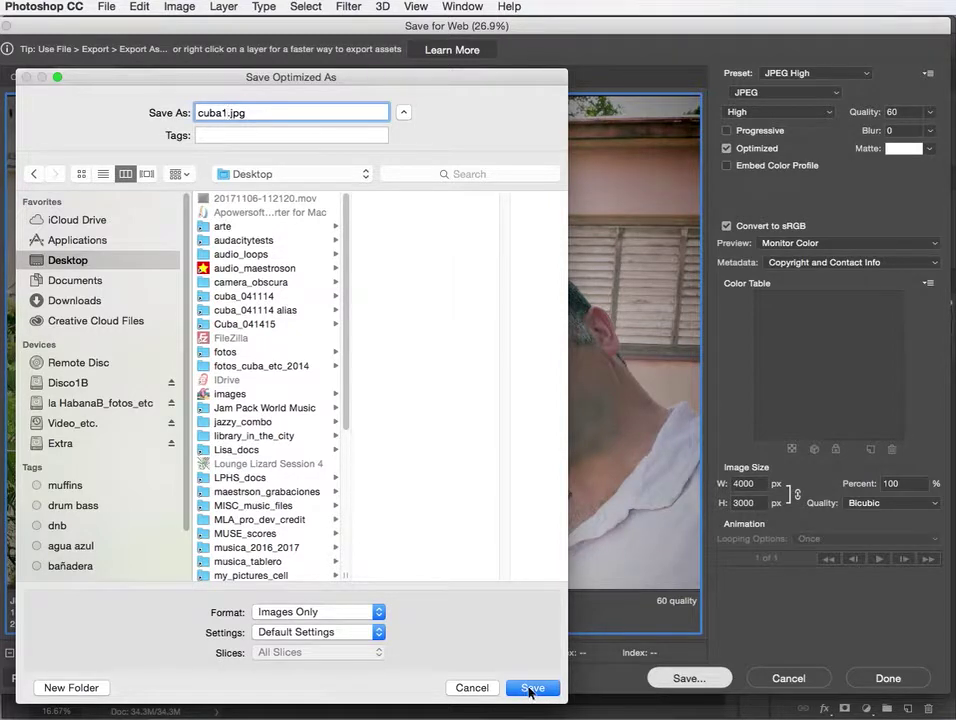
pyautogui.click(530, 688)
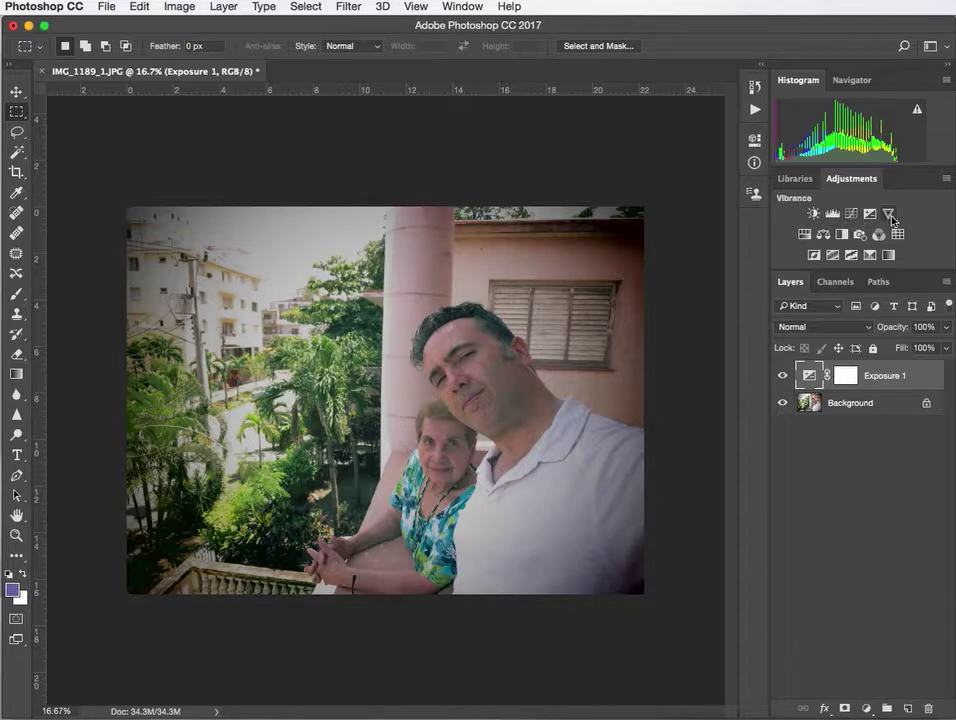
# - Add a Brightness/Contrast adjustment layer above the Exposure layer and set its contrast to 50
pyautogui.click(813, 214)
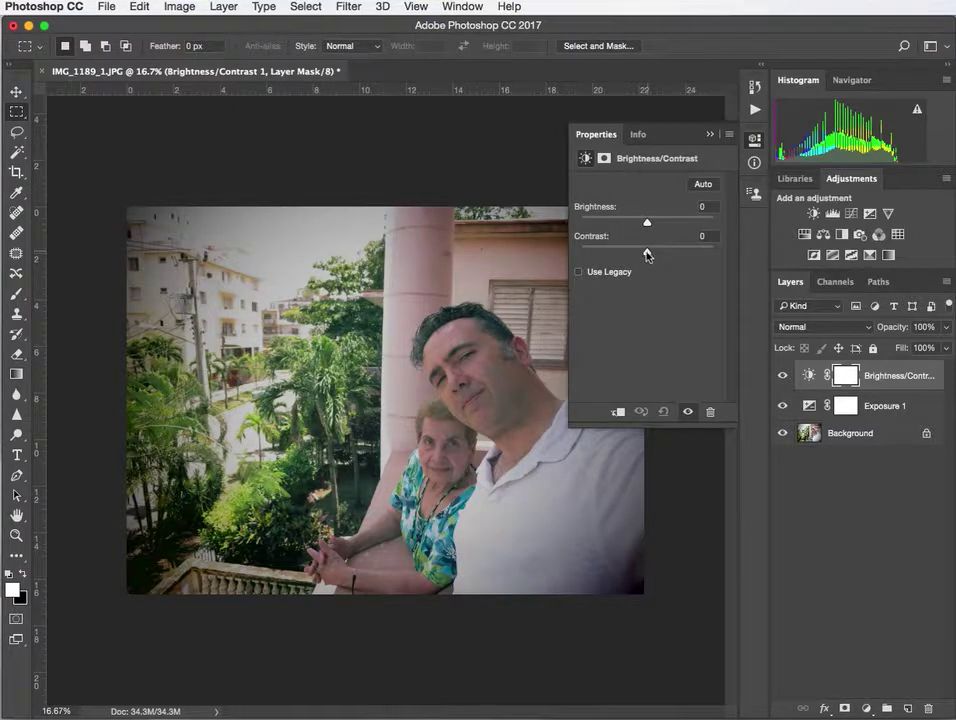
pyautogui.moveTo(646, 255); pyautogui.dragTo(661, 256)
pyautogui.moveTo(661, 255); pyautogui.dragTo(682, 251)
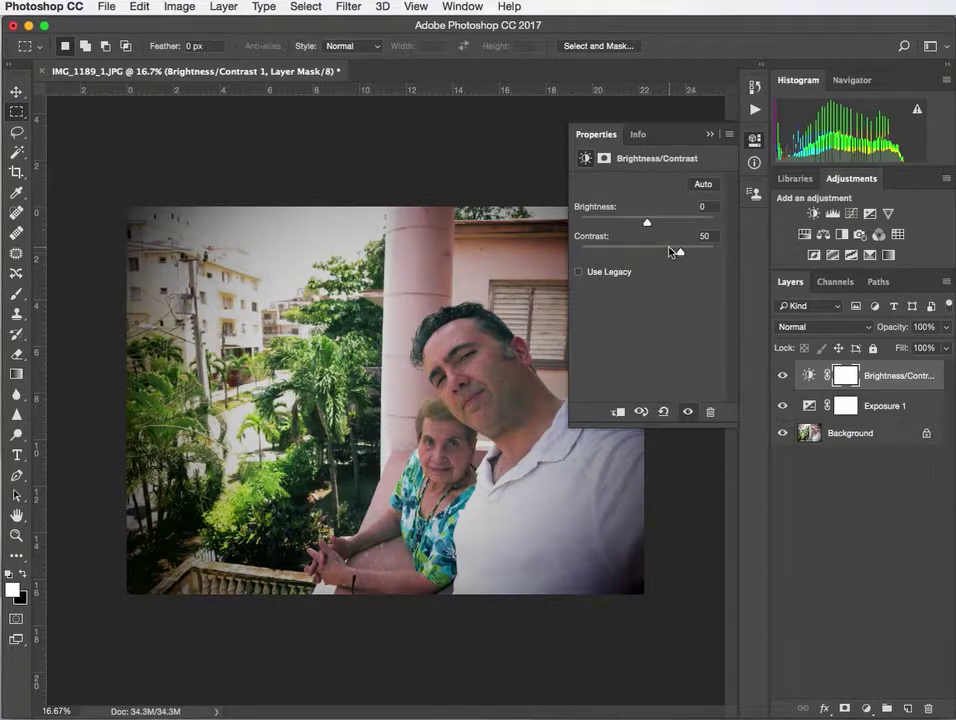
pyautogui.click(712, 135)
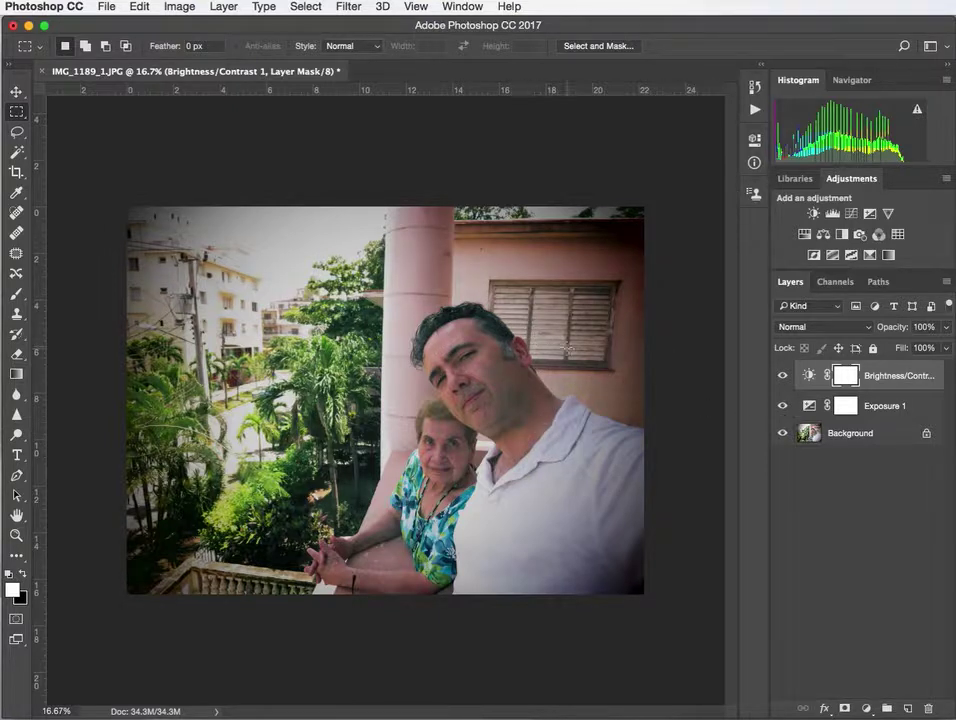
# - Compare the photo with and without the Brightness/Contrast adjustment by toggling that layer's visibility
pyautogui.click(783, 377)
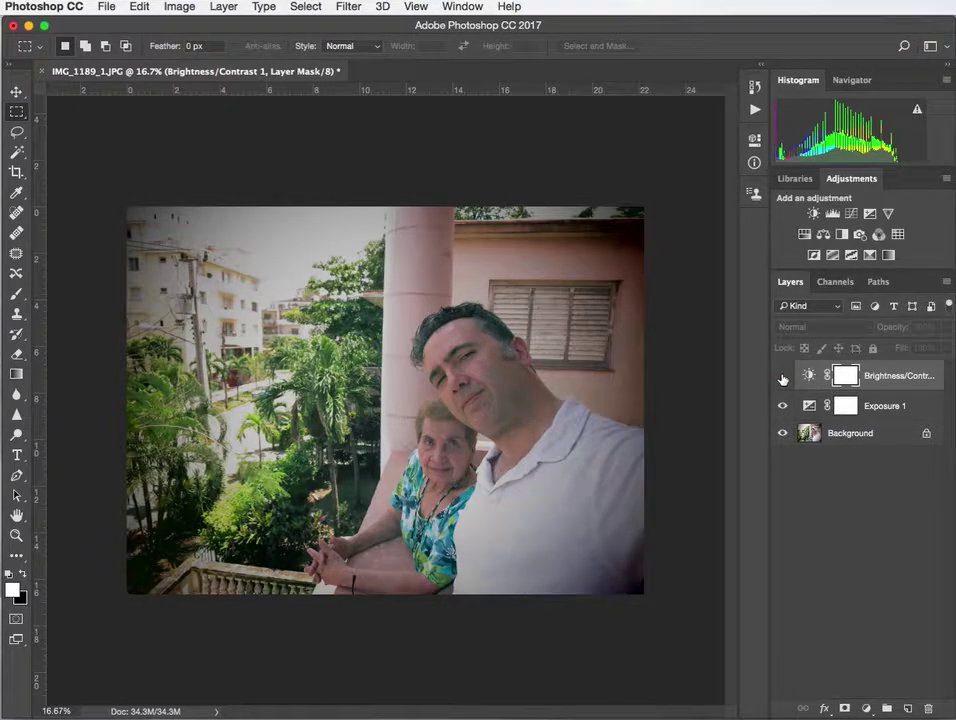
pyautogui.click(783, 377)
pyautogui.click(783, 377)
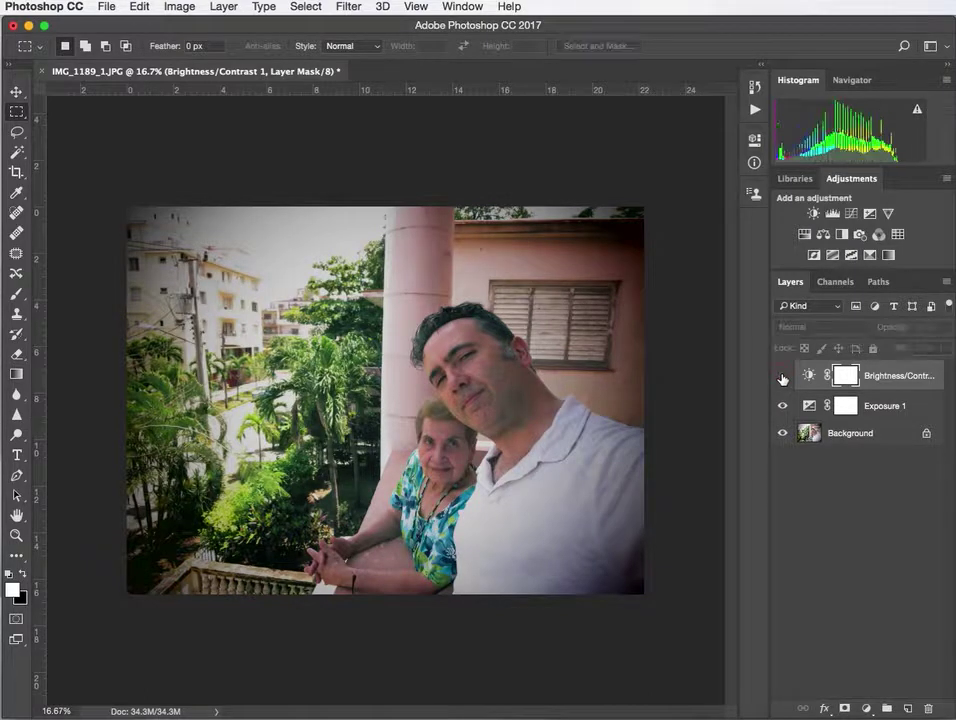
pyautogui.click(783, 377)
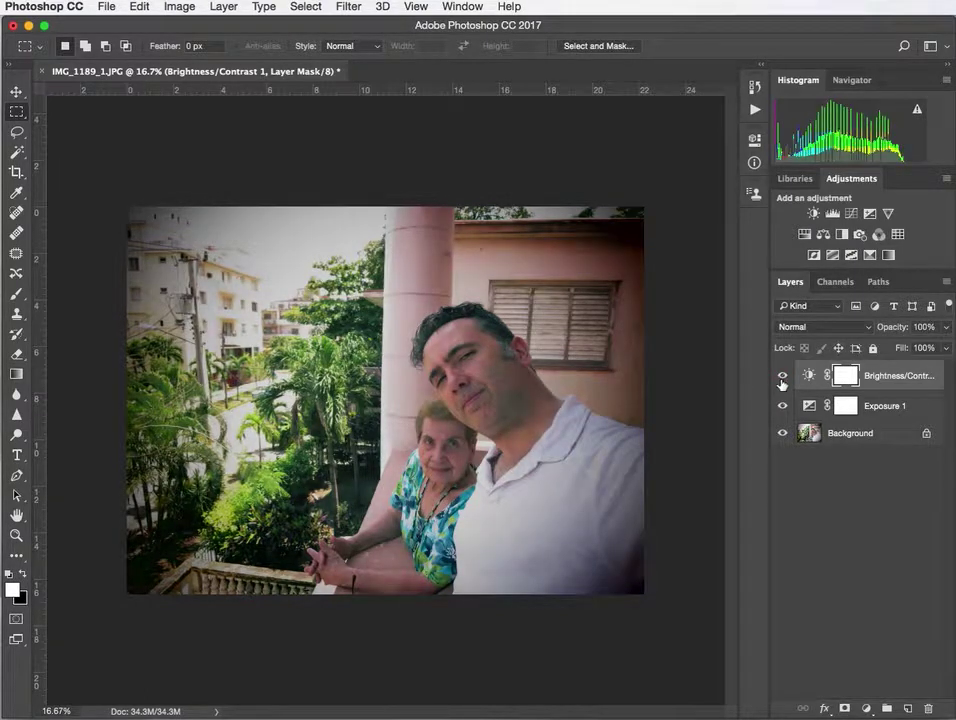